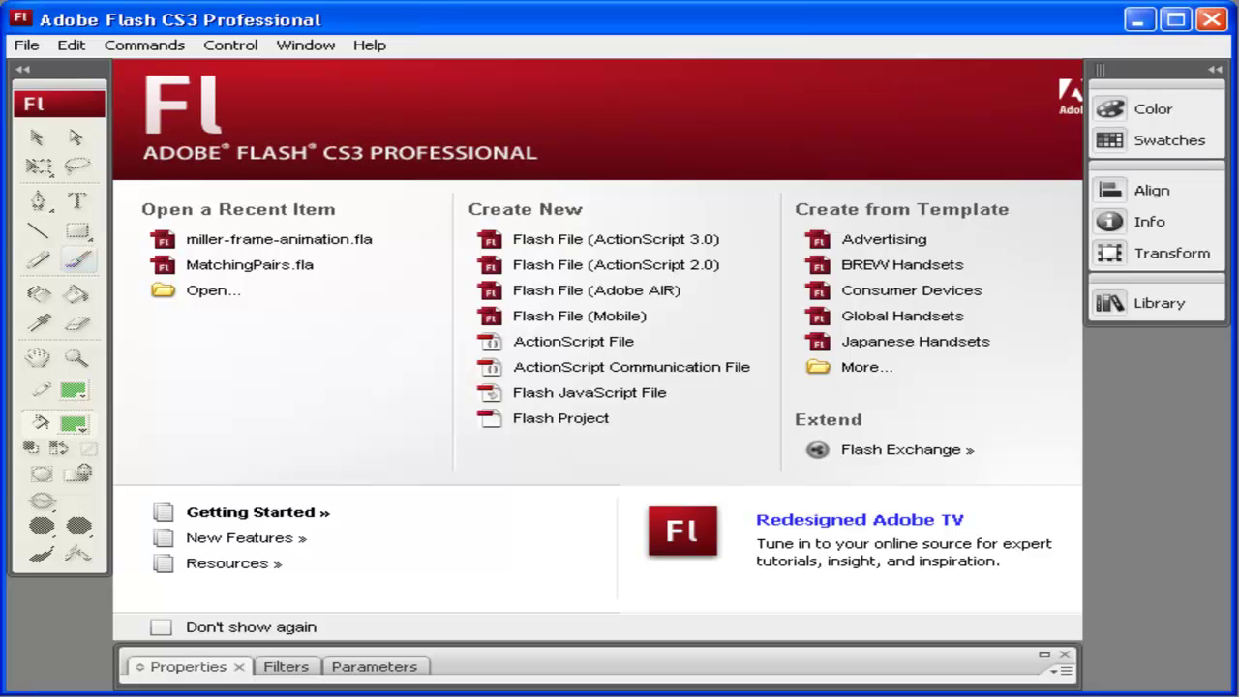
Step: Create a new blank Flash File (ActionScript 3.0) document, Untitled-2
click(26, 45)
click(32, 69)
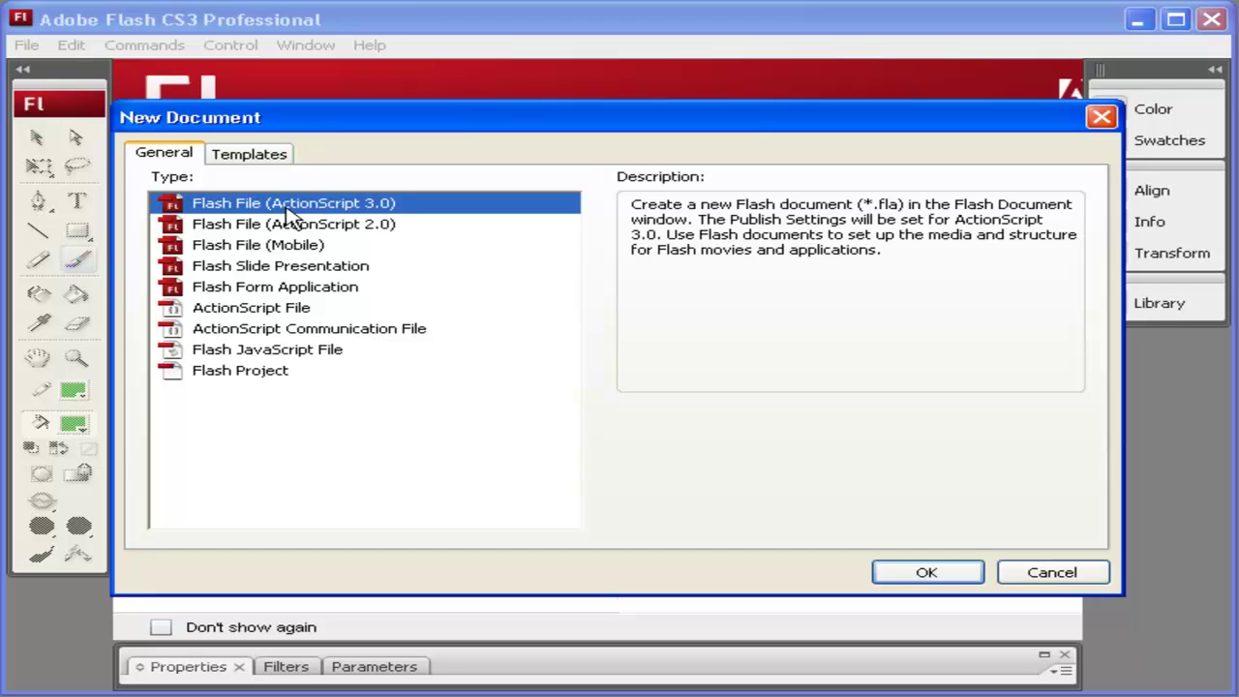
click(927, 573)
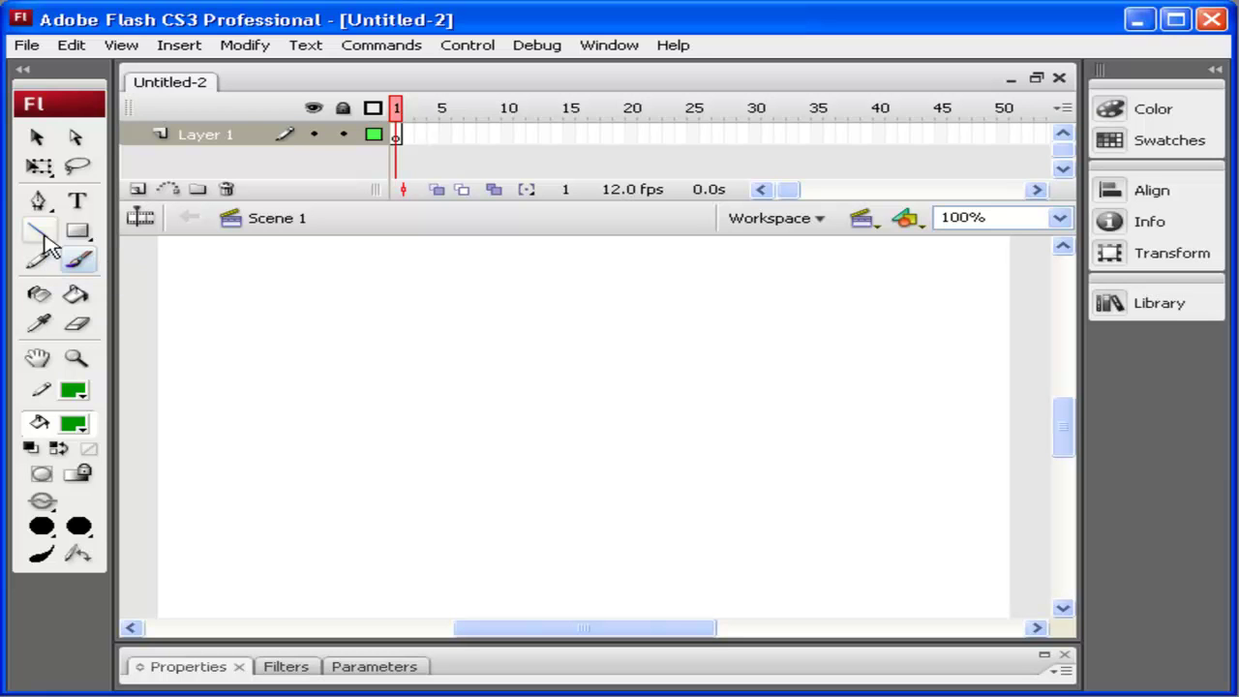
Step: Select the Line tool for drawing straight lines on the stage
click(43, 235)
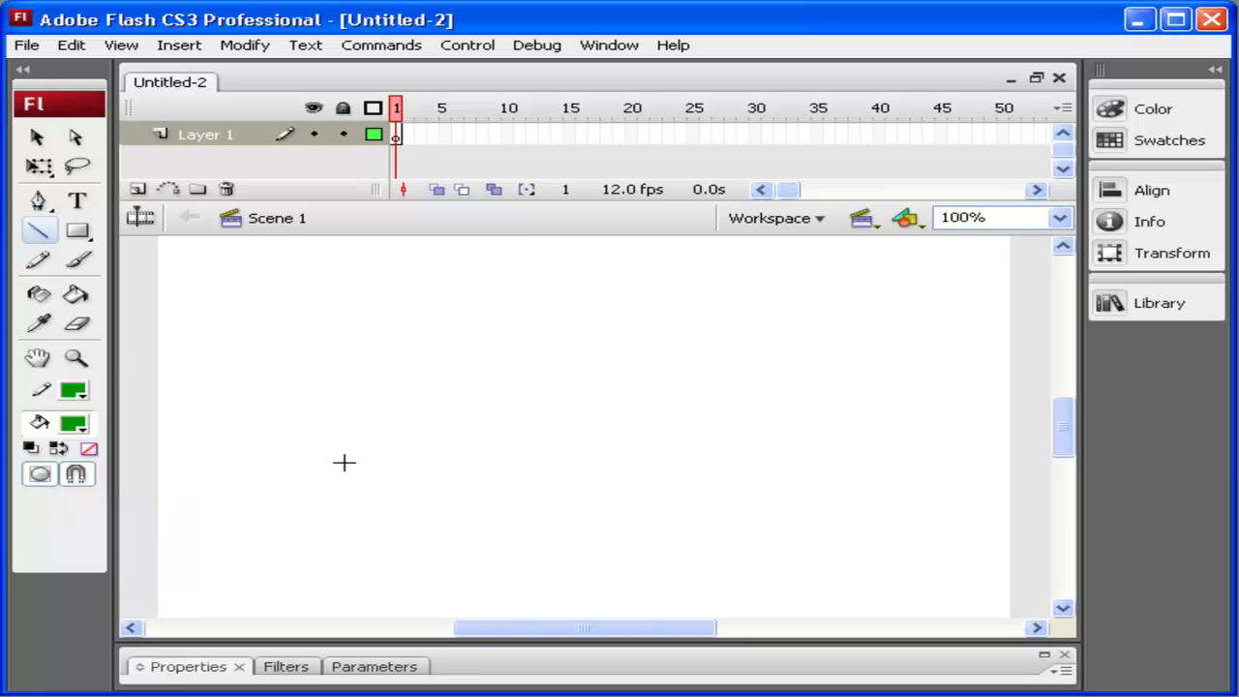
Step: Draw the vertical body line and a green filled rectangle head above it
drag(303, 418, 304, 558)
click(76, 230)
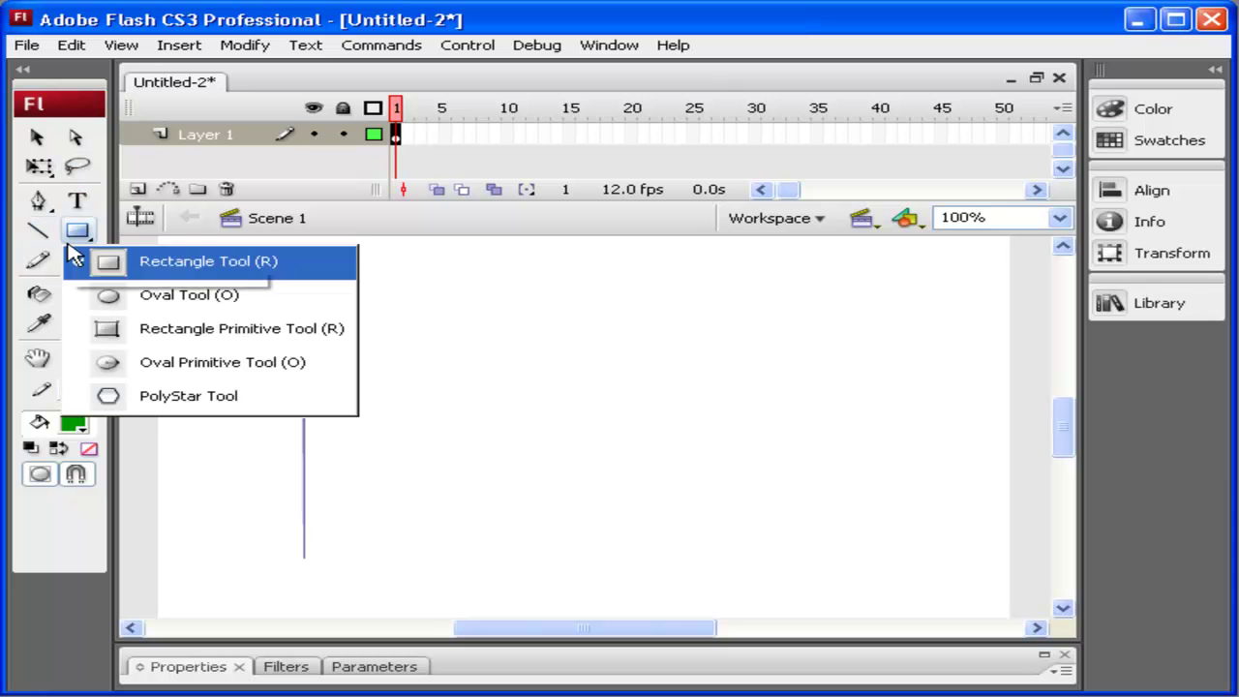
click(169, 271)
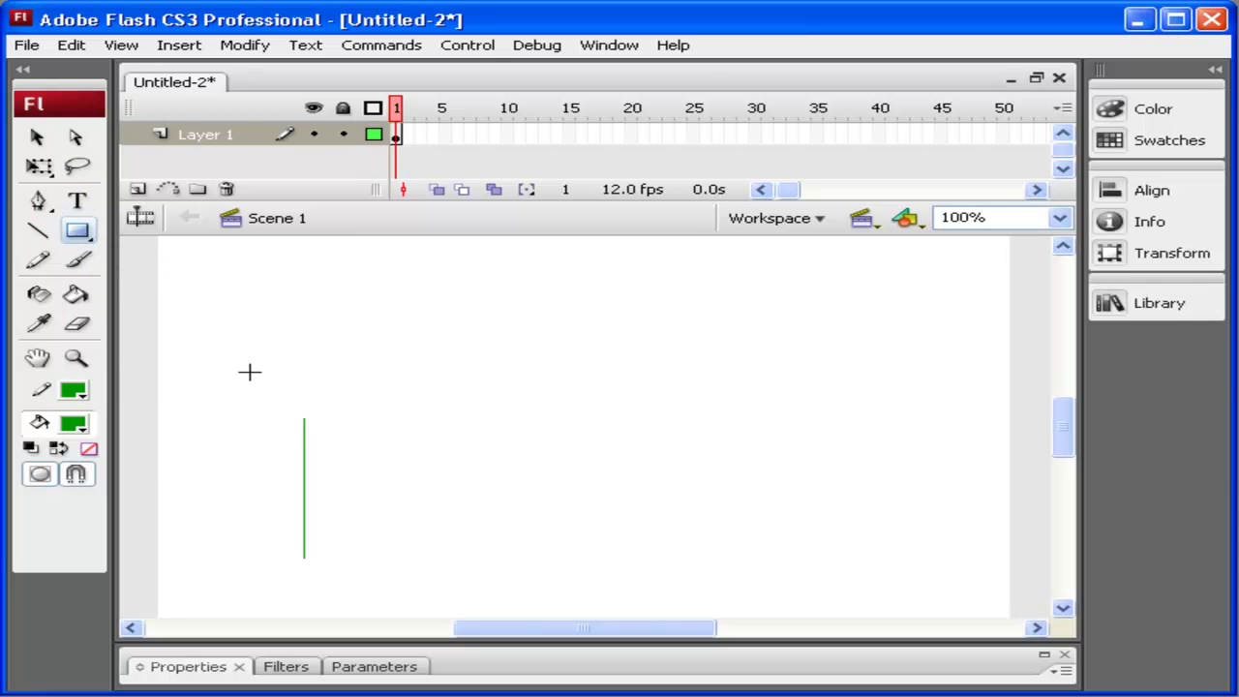
drag(250, 371, 348, 420)
Step: Draw two arm lines meeting at the shoulder and two legs from the body's bottom
click(39, 234)
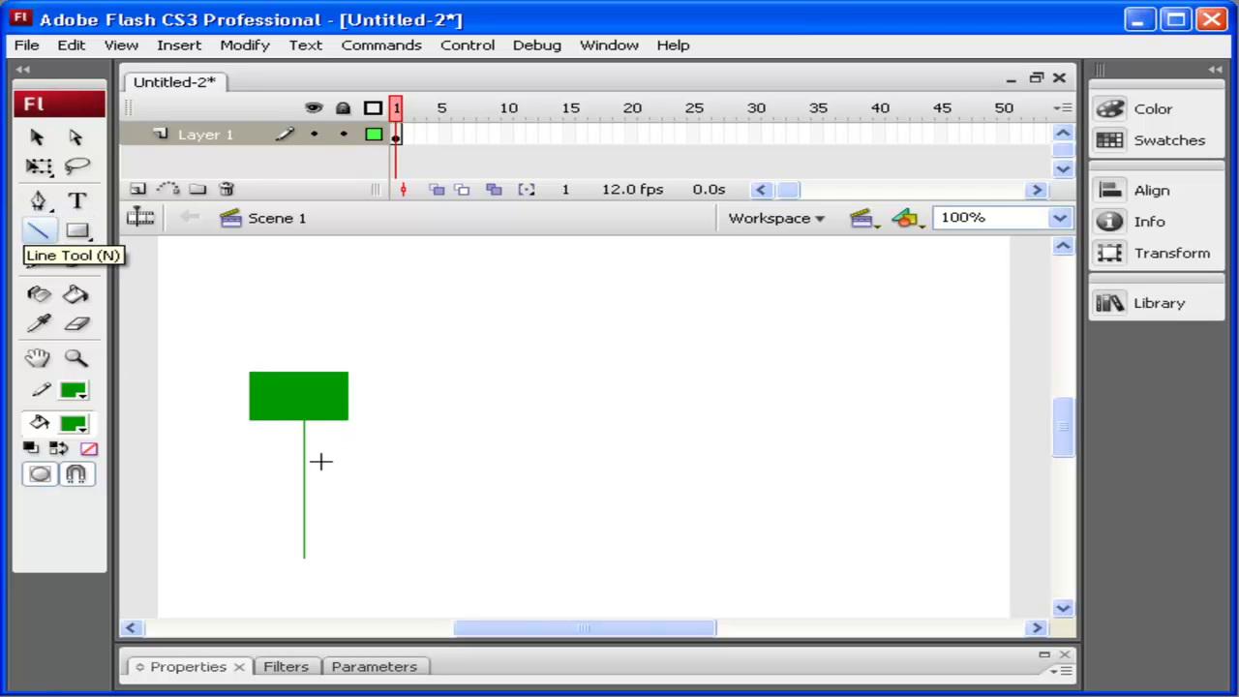
drag(311, 467, 377, 434)
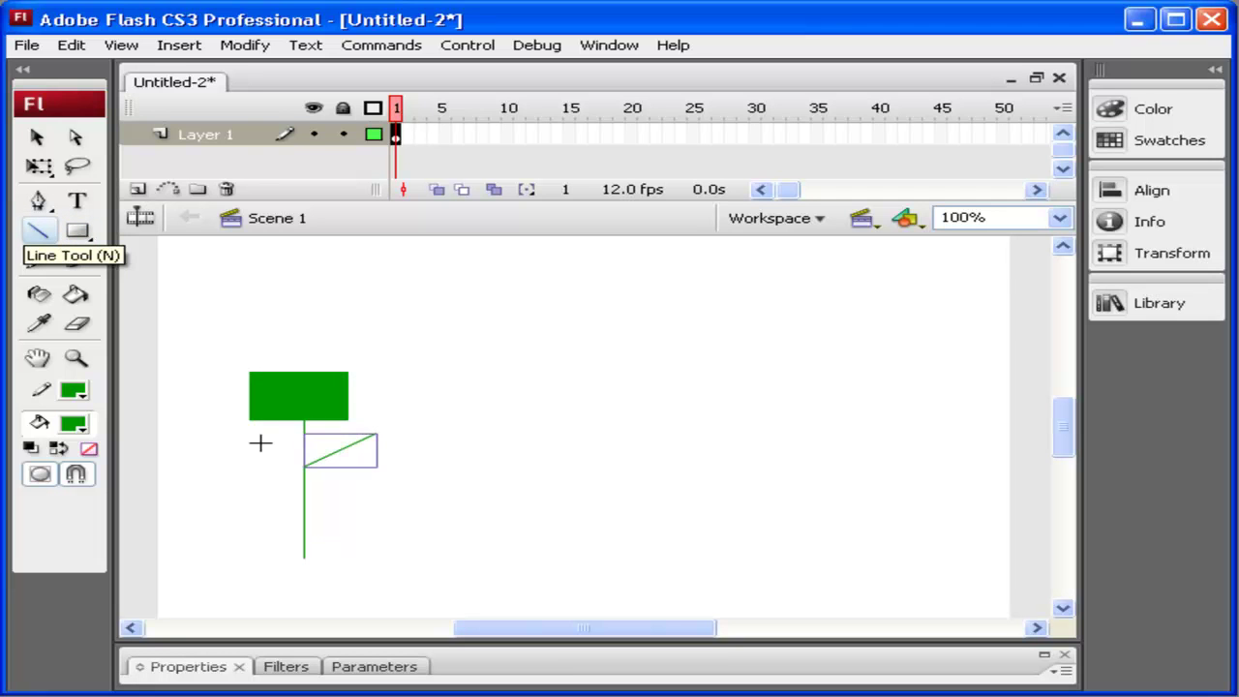
drag(244, 442, 304, 466)
drag(305, 557, 366, 586)
drag(304, 560, 247, 593)
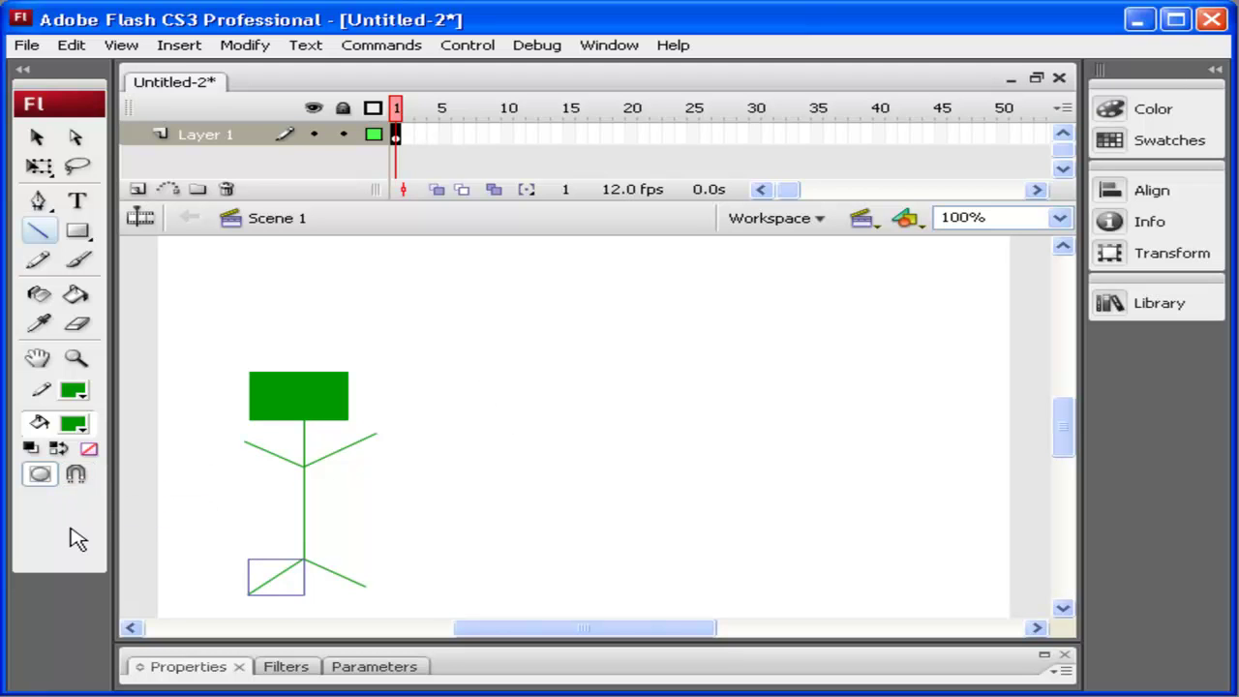
Step: Toggle Snap to Objects and undo a stray short line
click(81, 475)
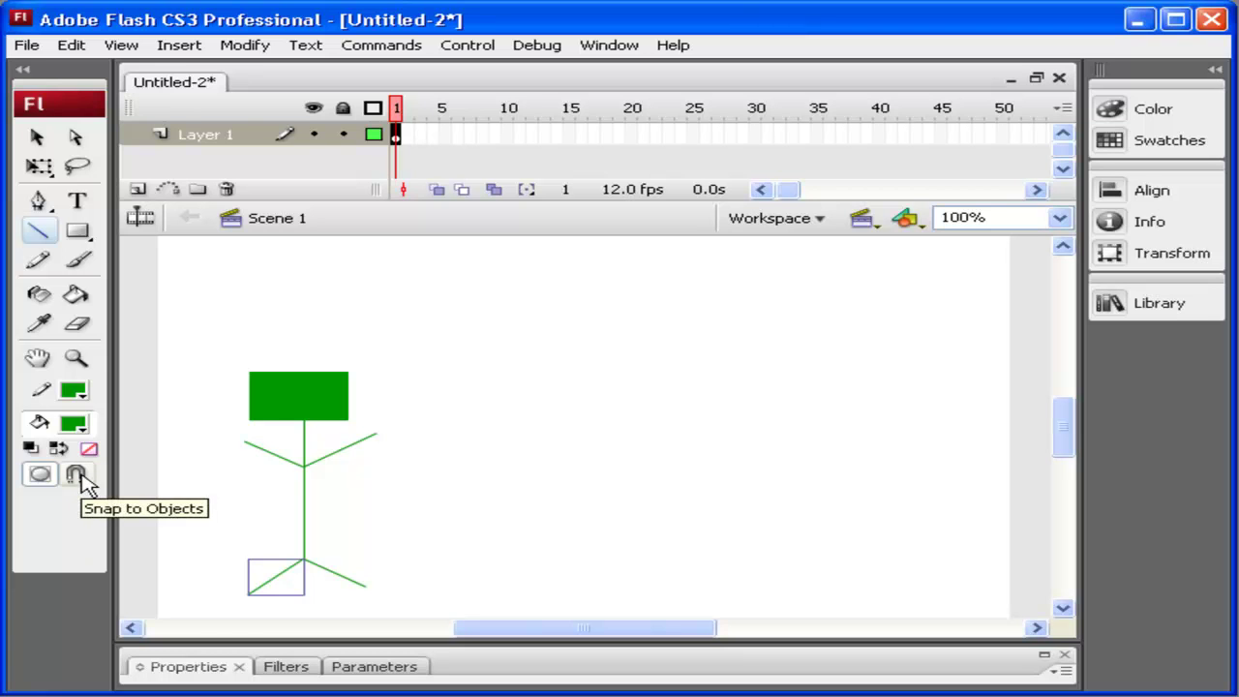
click(82, 475)
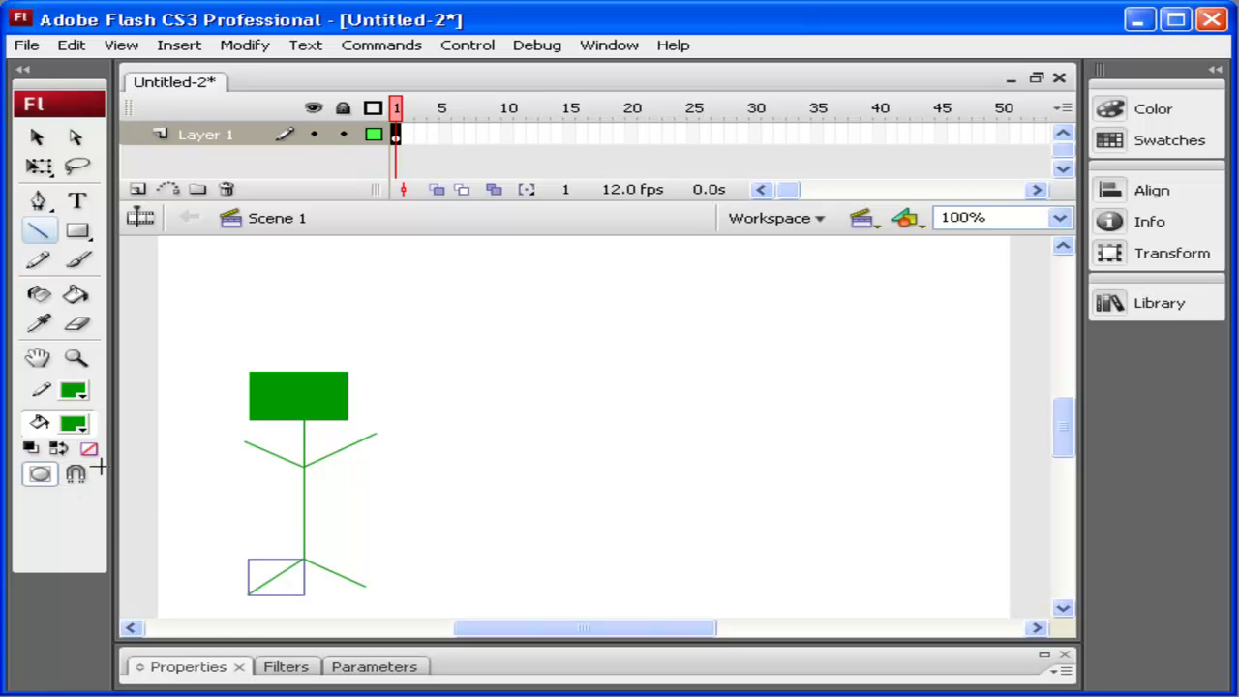
drag(432, 508, 474, 479)
key(ctrl+z)
Step: Select the right arm line with Free Transform, undoing an accidental enlargement
click(37, 141)
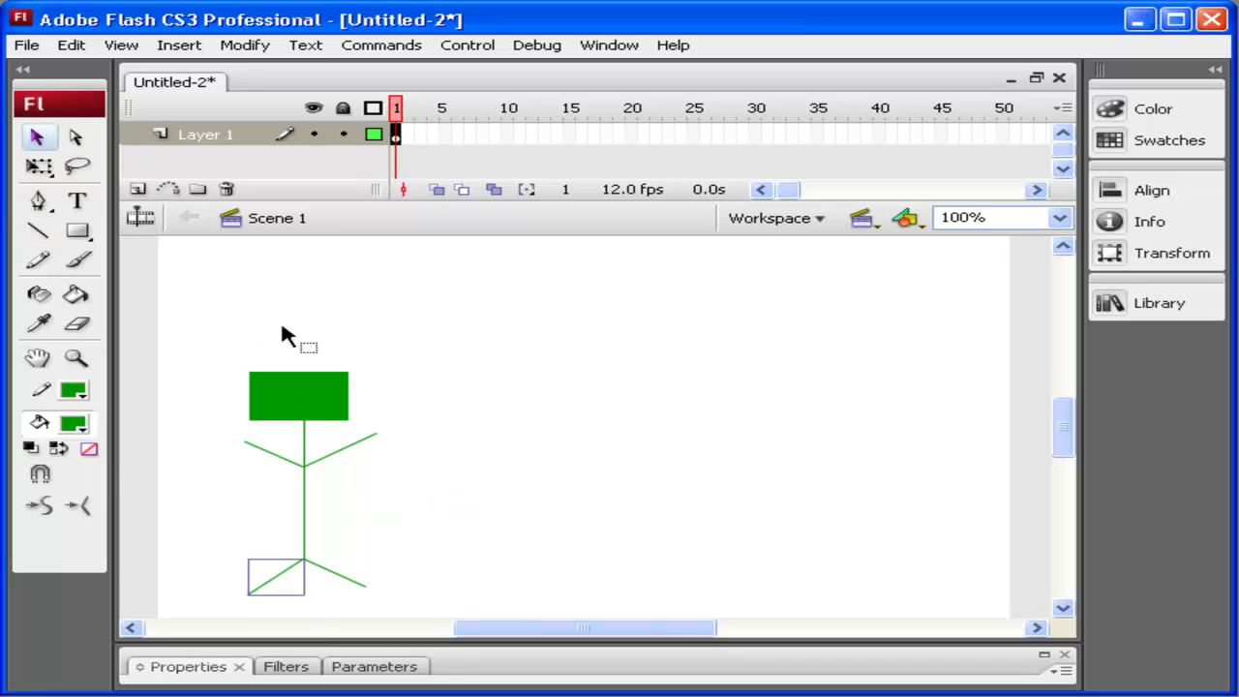
click(416, 484)
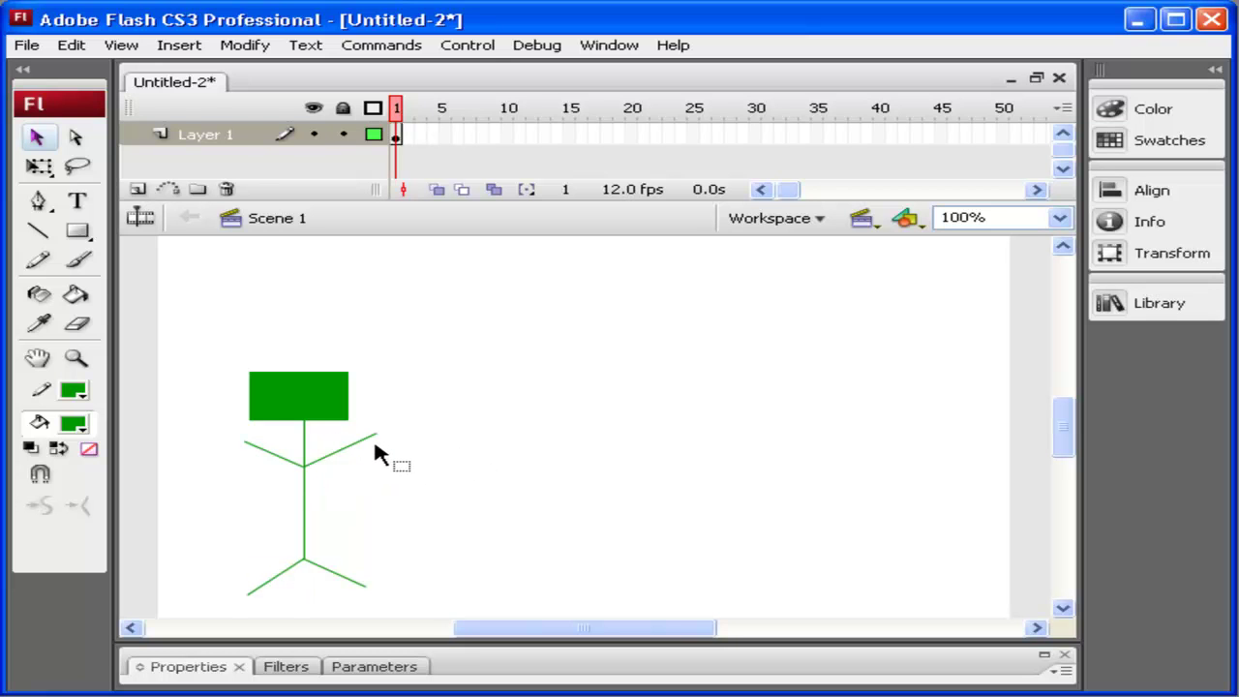
click(350, 456)
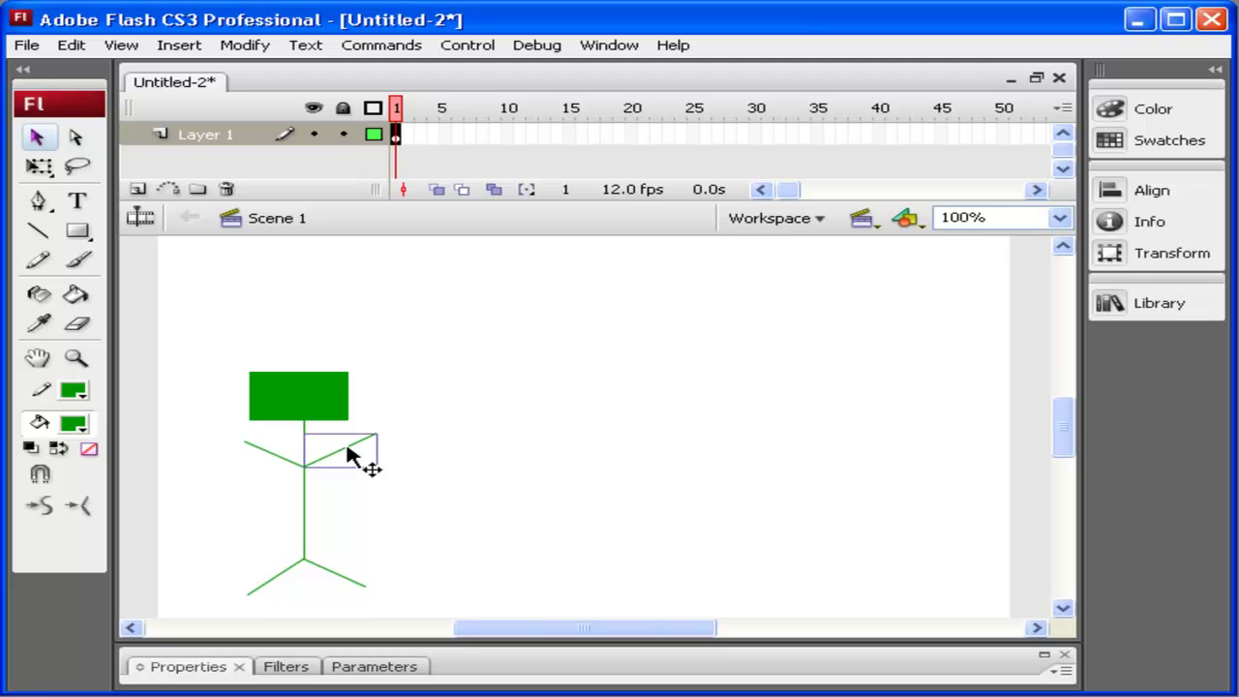
click(39, 174)
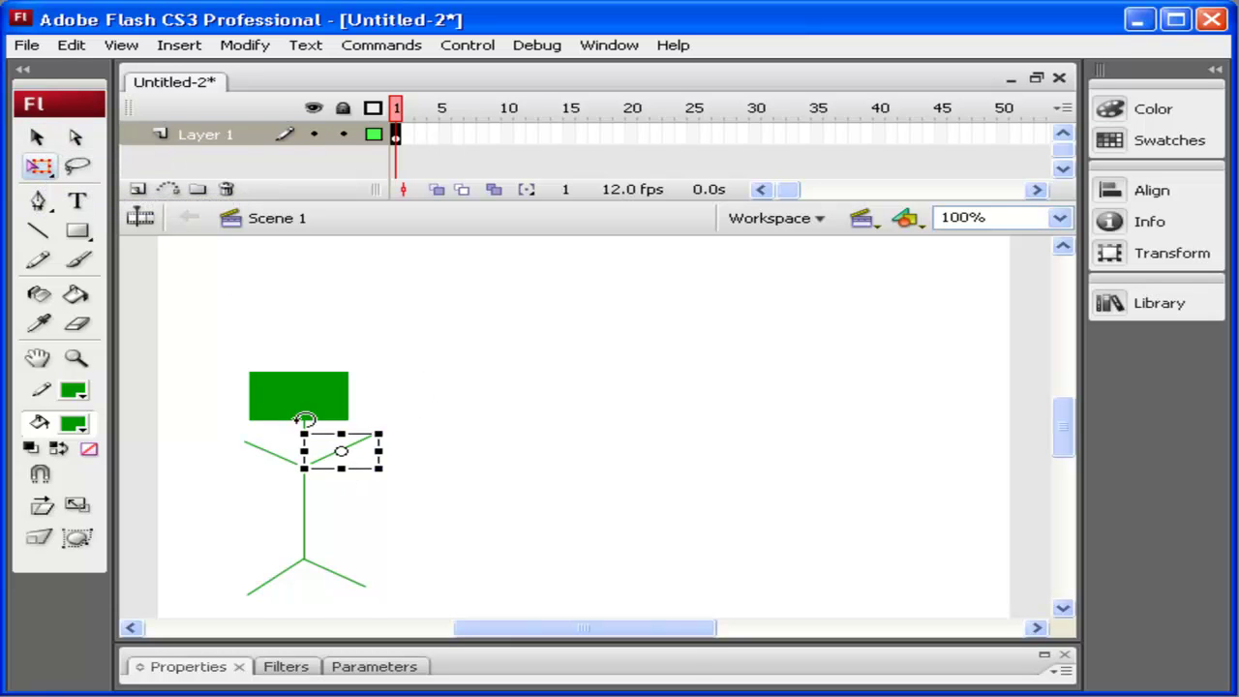
drag(376, 430, 572, 351)
key(ctrl+z)
key(ctrl+y)
key(ctrl+z)
Step: Move the arm's pivot to the shoulder joint and rotate the right arm around it
mouse_move(399, 418)
mouse_down()
mouse_move(407, 451)
mouse_move(396, 405)
mouse_move(409, 448)
mouse_move(406, 413)
mouse_up()
drag(345, 454, 306, 471)
mouse_move(401, 414)
mouse_down()
mouse_move(422, 448)
mouse_move(403, 409)
mouse_move(406, 451)
mouse_move(400, 420)
mouse_move(402, 432)
mouse_up()
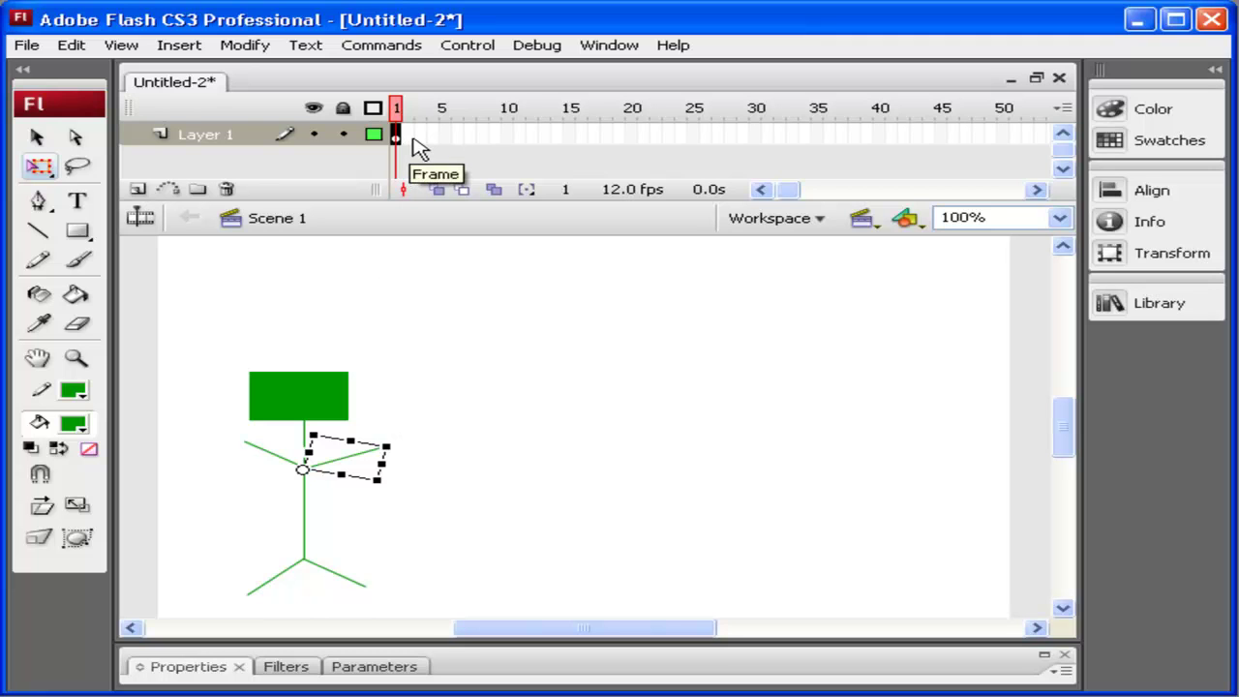
Step: Insert a keyframe at frame 2 and rotate the right arm slightly upward
click(413, 136)
key(F6)
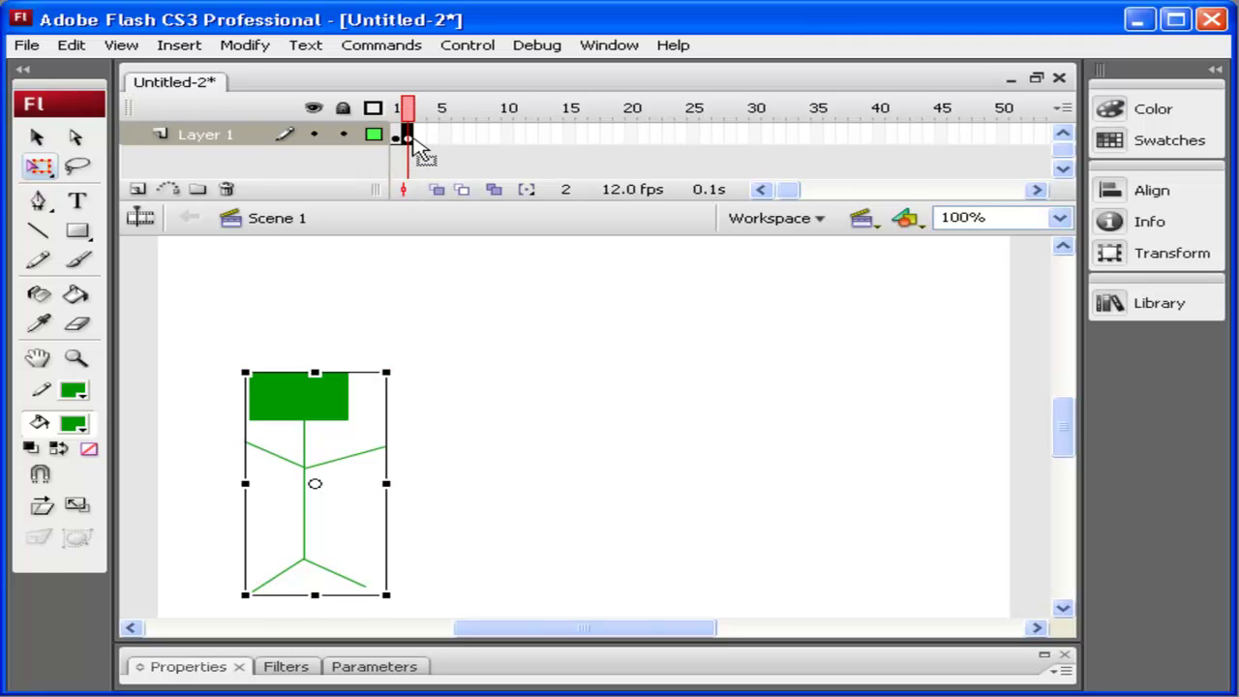
click(354, 470)
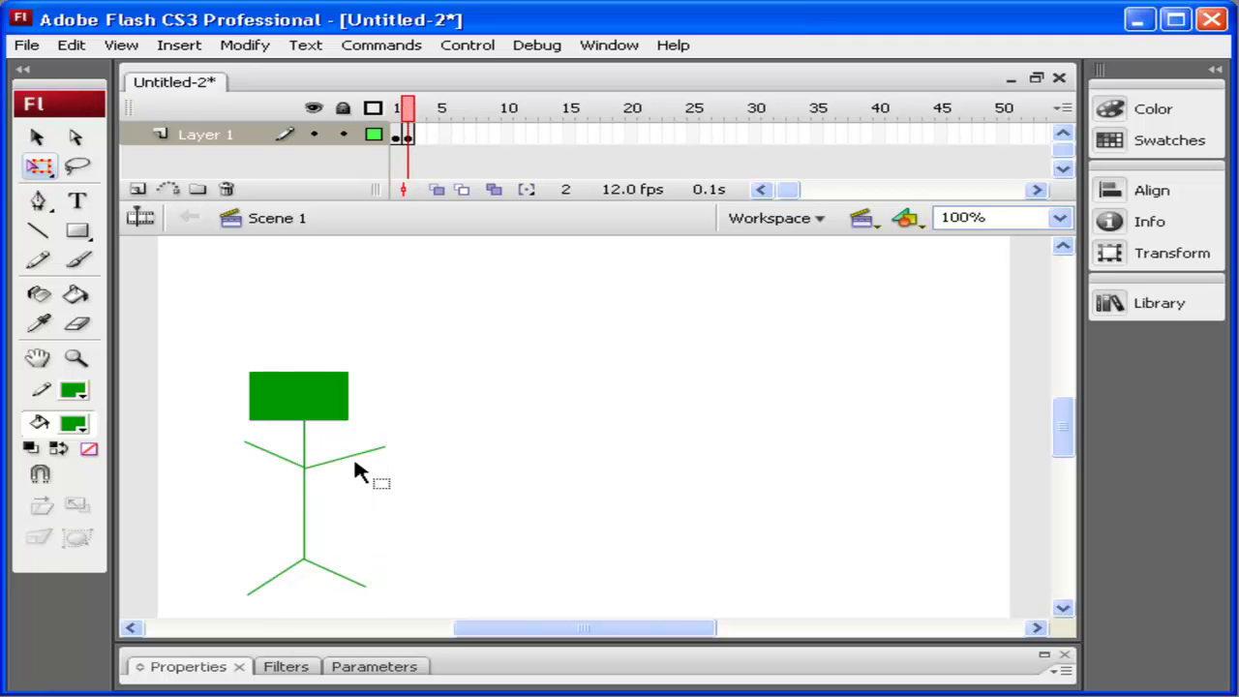
click(359, 457)
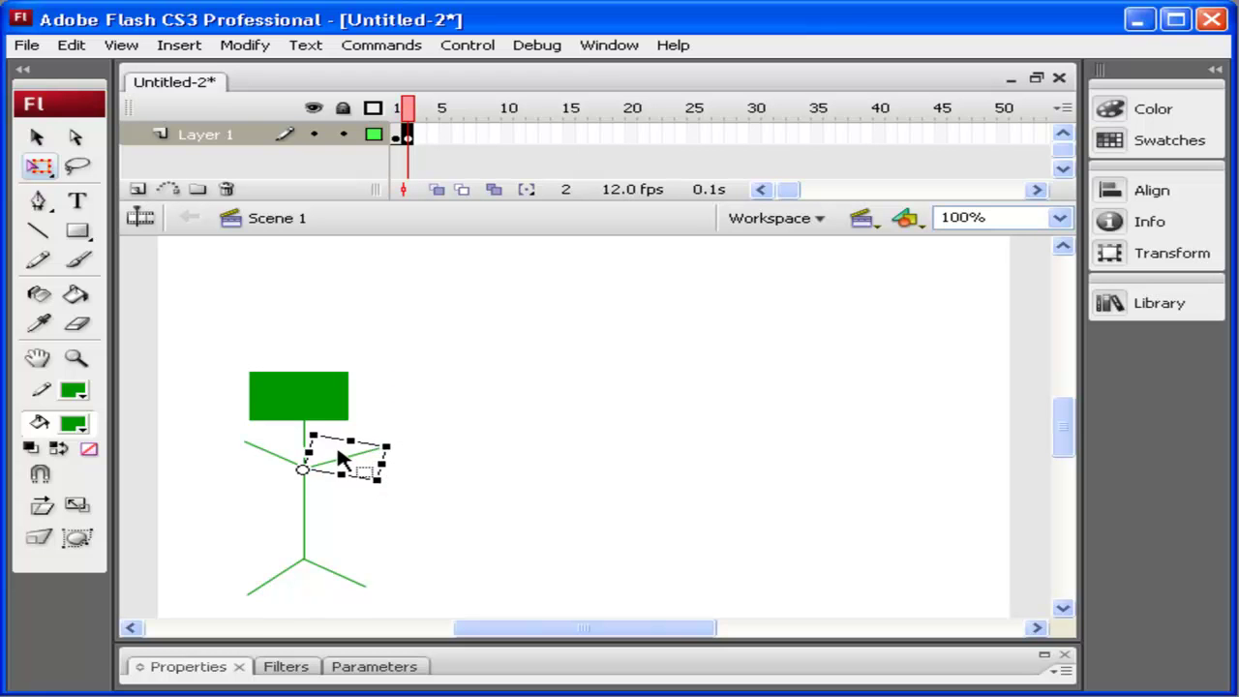
mouse_move(400, 434)
mouse_down()
mouse_move(420, 429)
mouse_move(414, 440)
mouse_up()
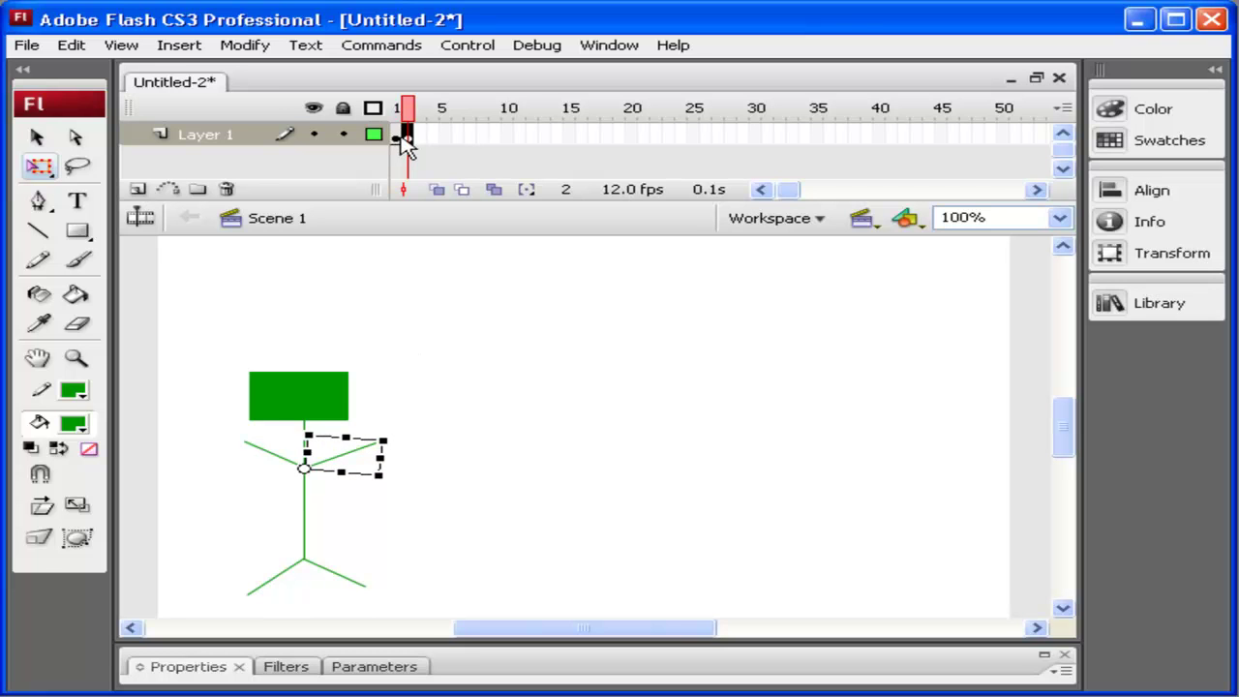
Step: Insert a keyframe at frame 3 and tilt the right arm further down
key(F6)
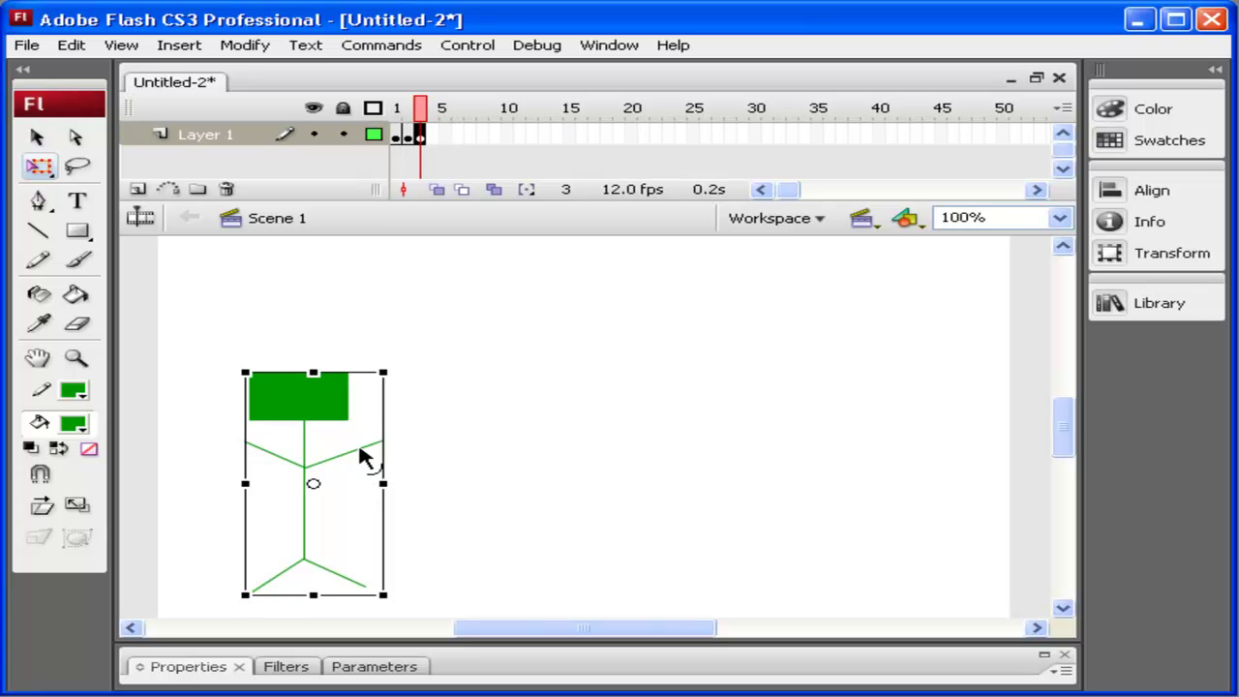
click(467, 466)
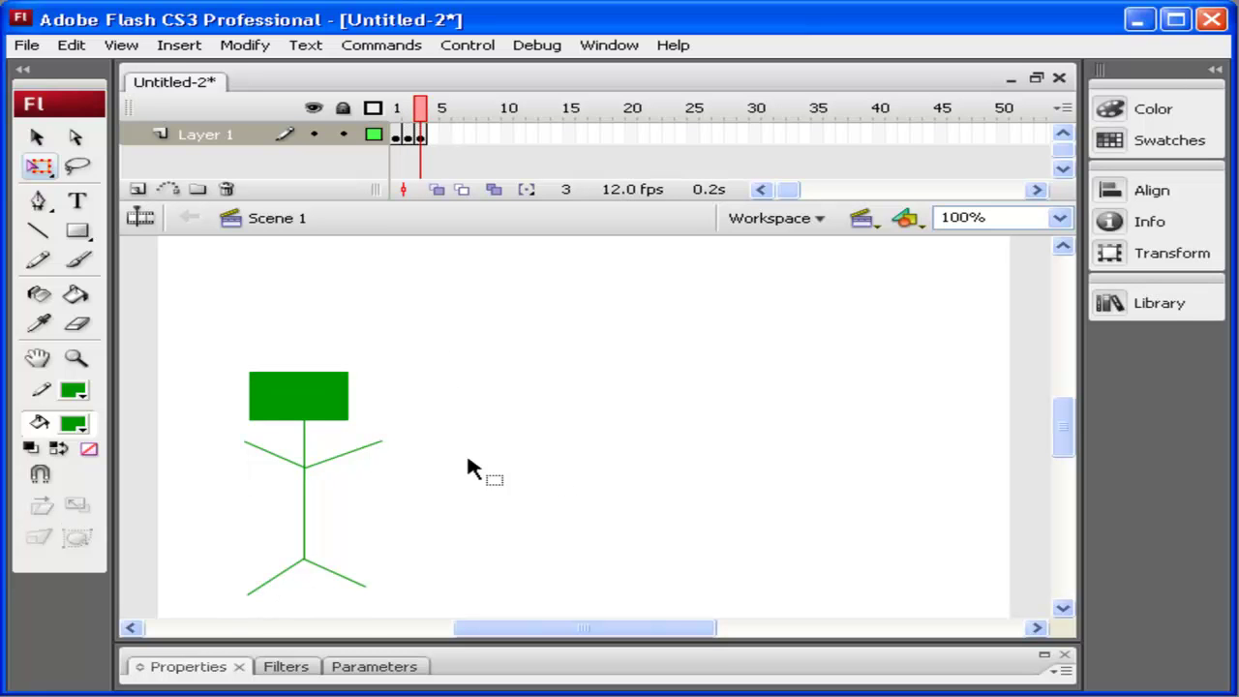
click(354, 450)
drag(410, 429, 412, 442)
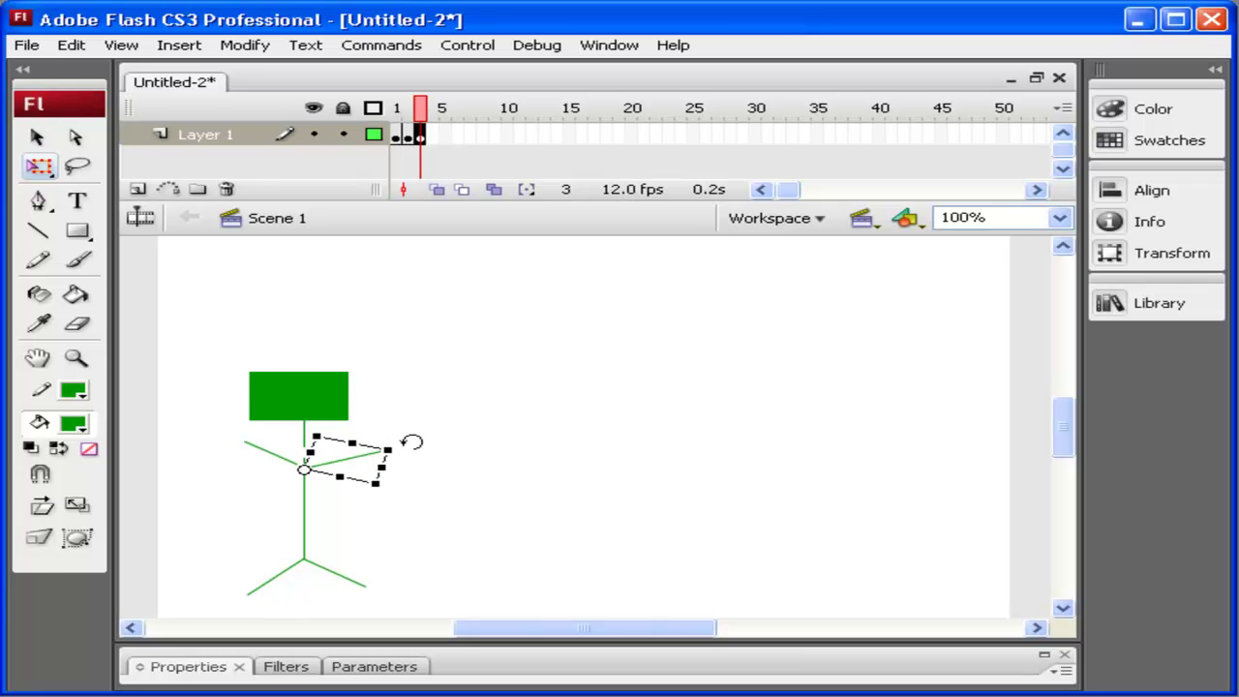
Step: Insert a keyframe at frame 4 and rotate the right arm upward about the shoulder
key(F6)
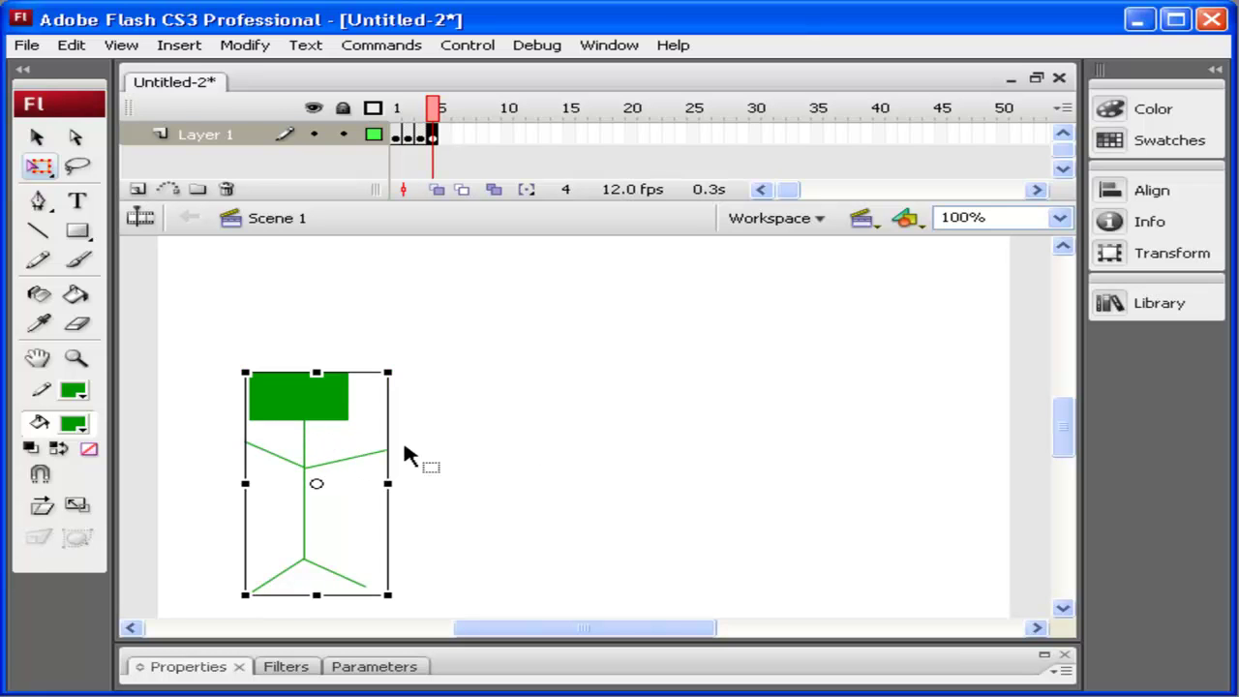
click(450, 447)
click(384, 455)
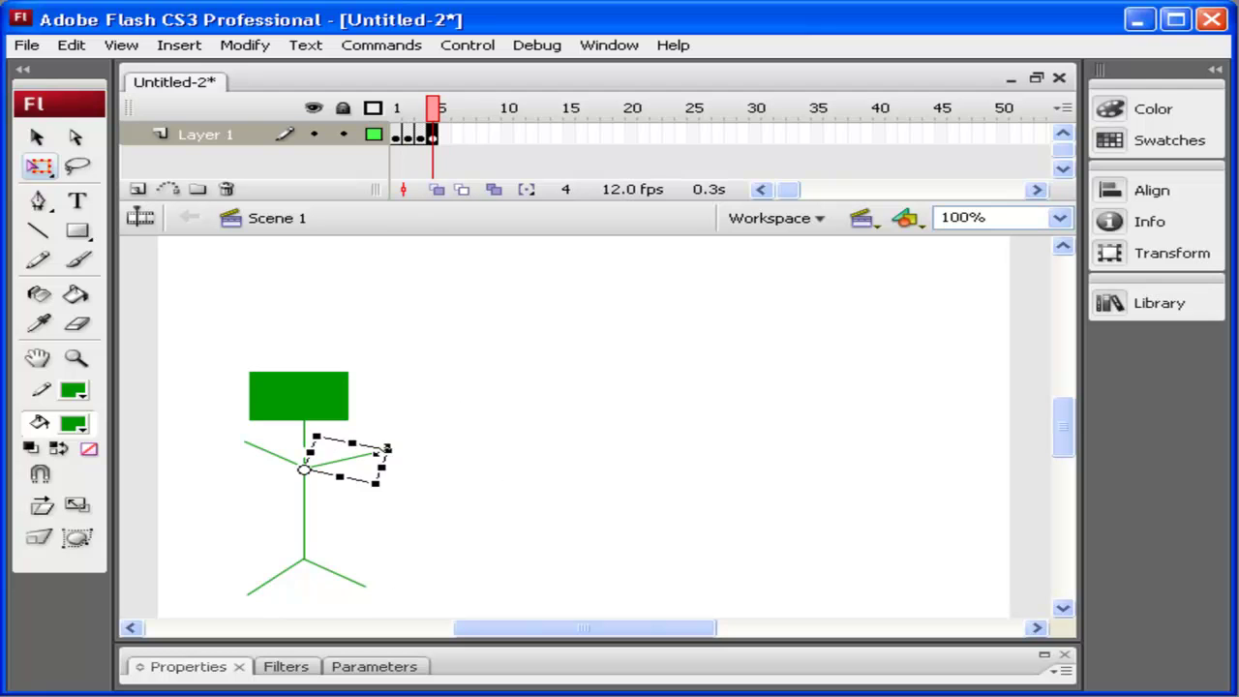
drag(416, 428, 390, 406)
drag(433, 106, 389, 108)
key(Return)
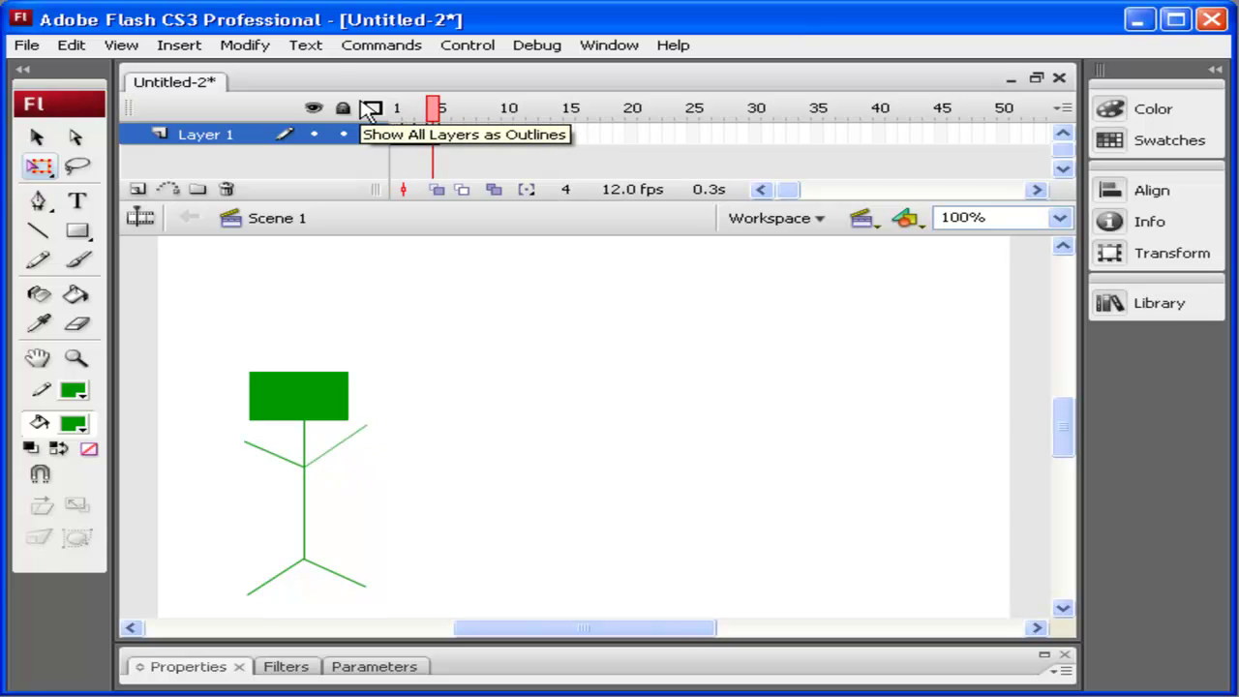
click(305, 461)
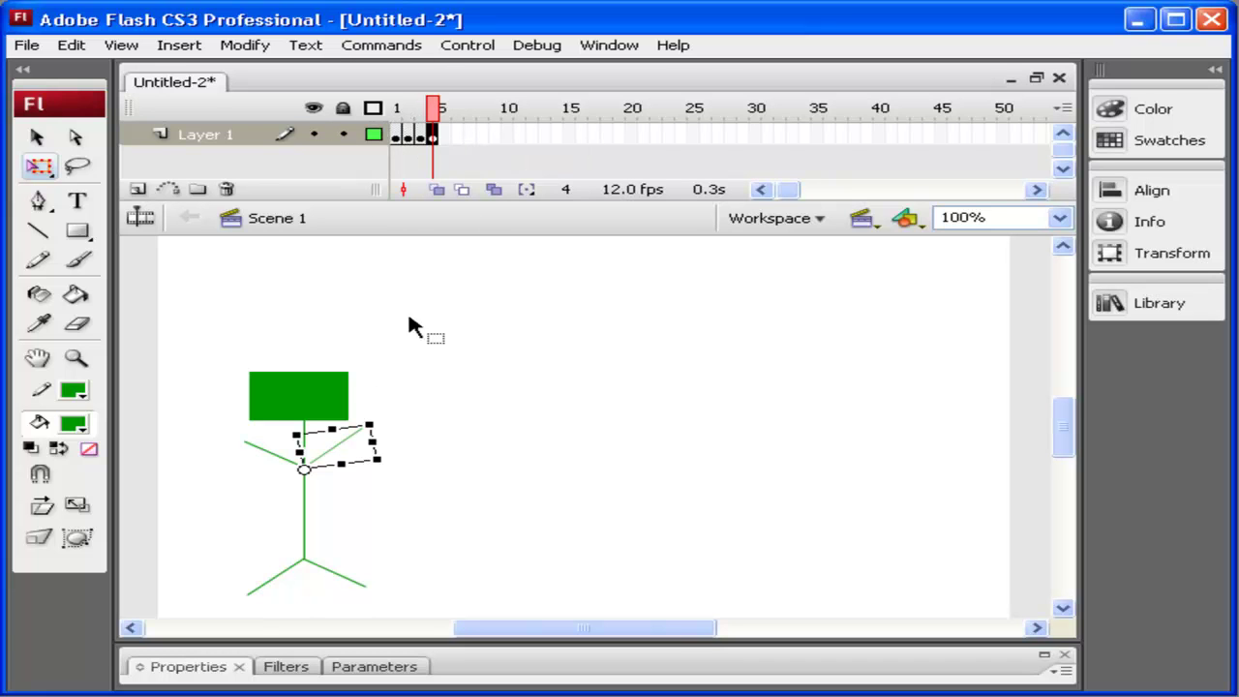
Step: Copy frames 1 through 4 of the arm wave
click(397, 137)
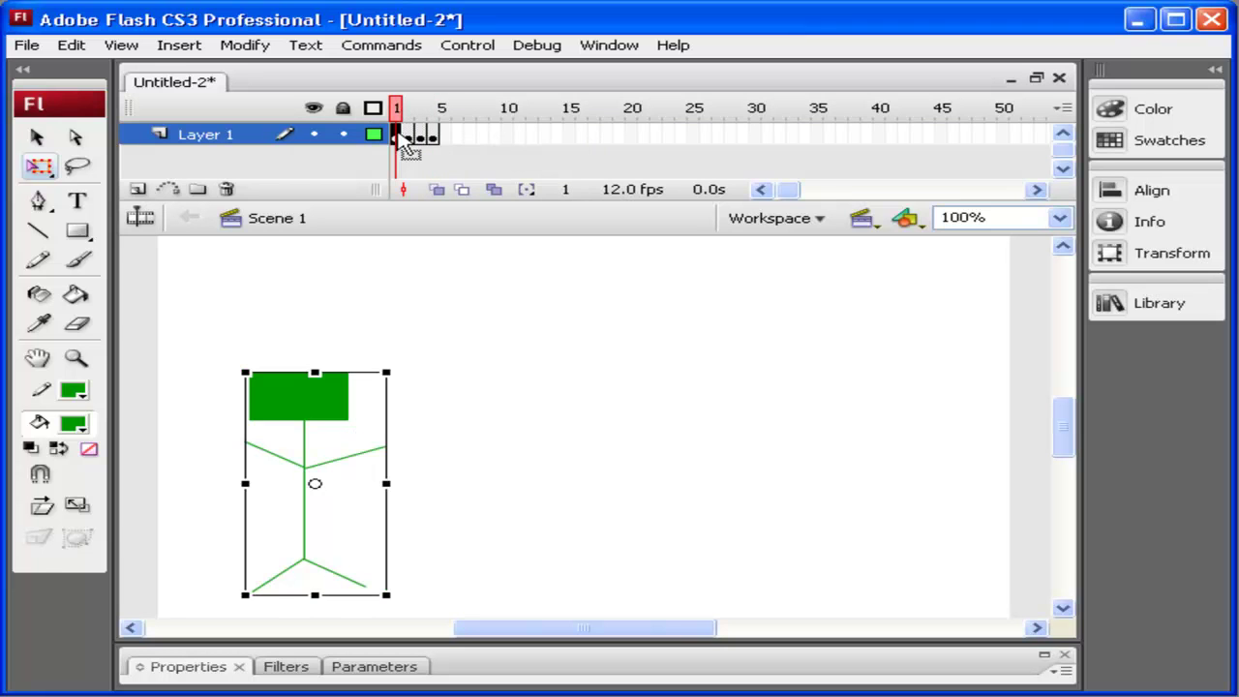
click(433, 136)
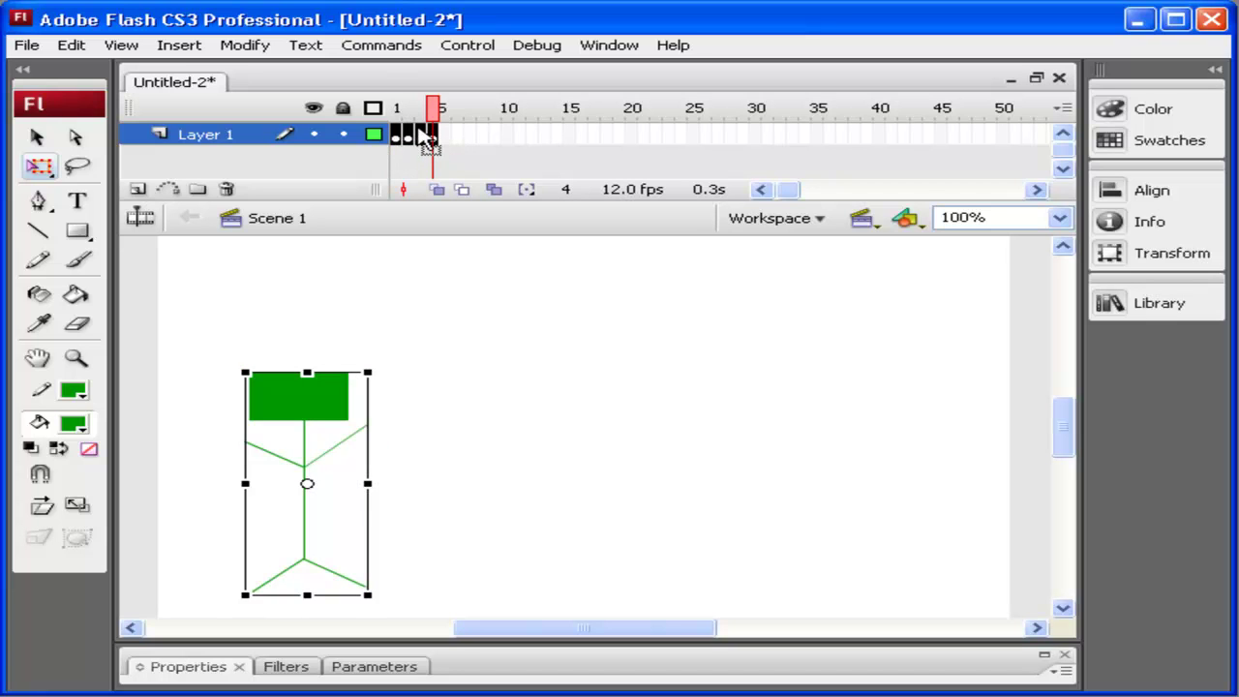
right_click(424, 136)
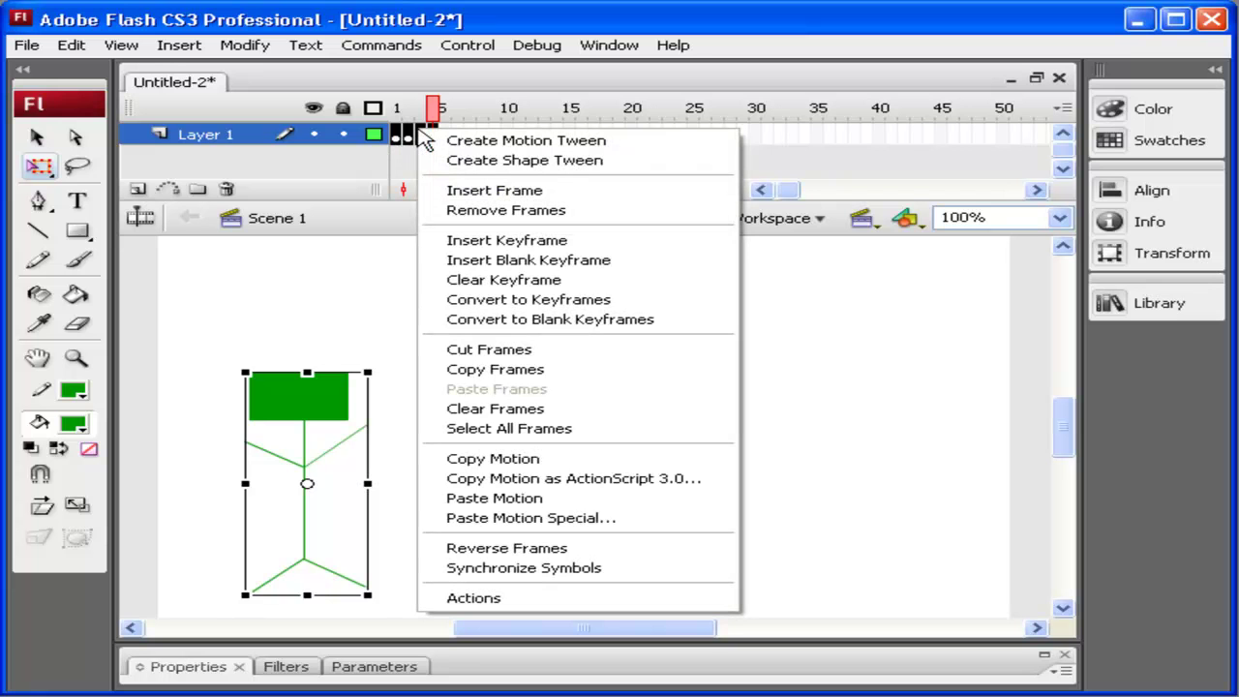
click(535, 372)
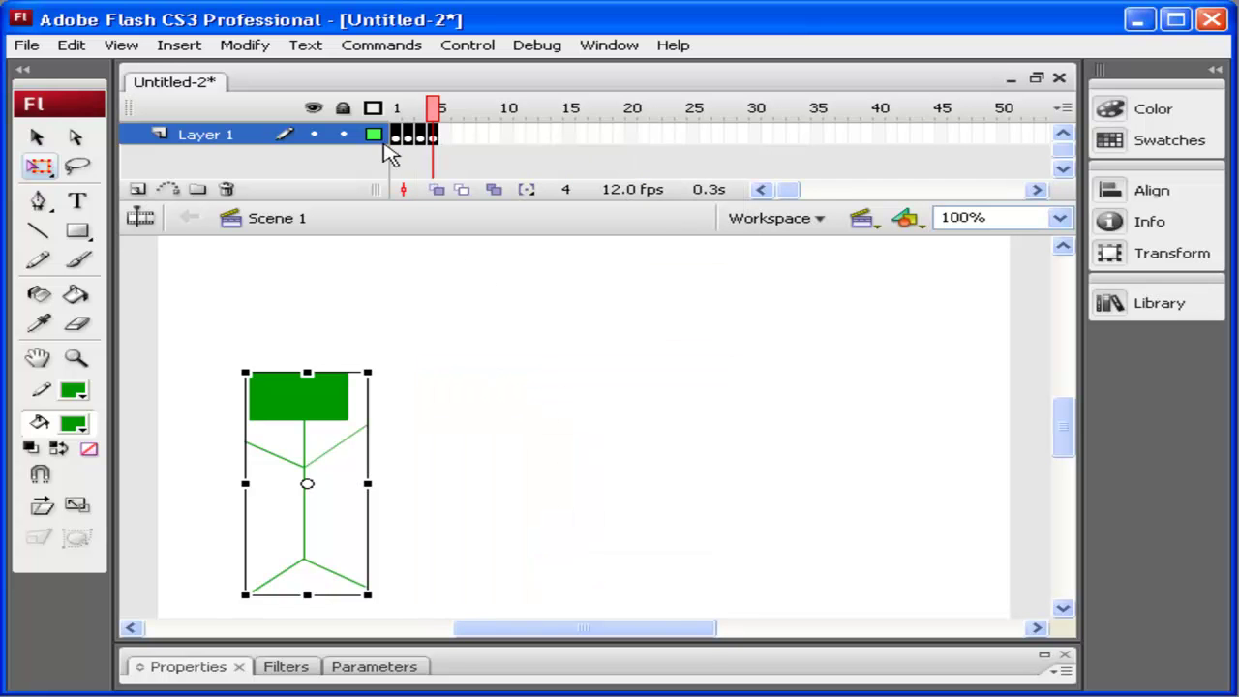
Step: Paste the copied frames at frame 5 and play the eight-frame animation from frame 1
click(448, 138)
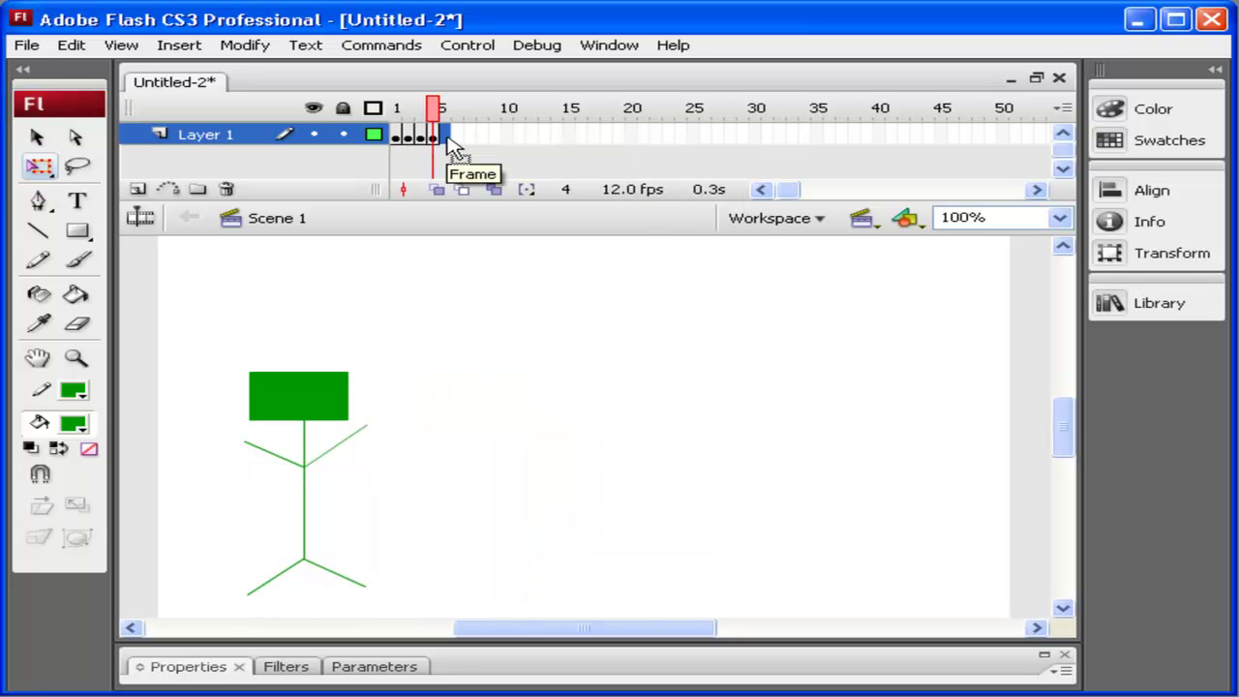
right_click(449, 140)
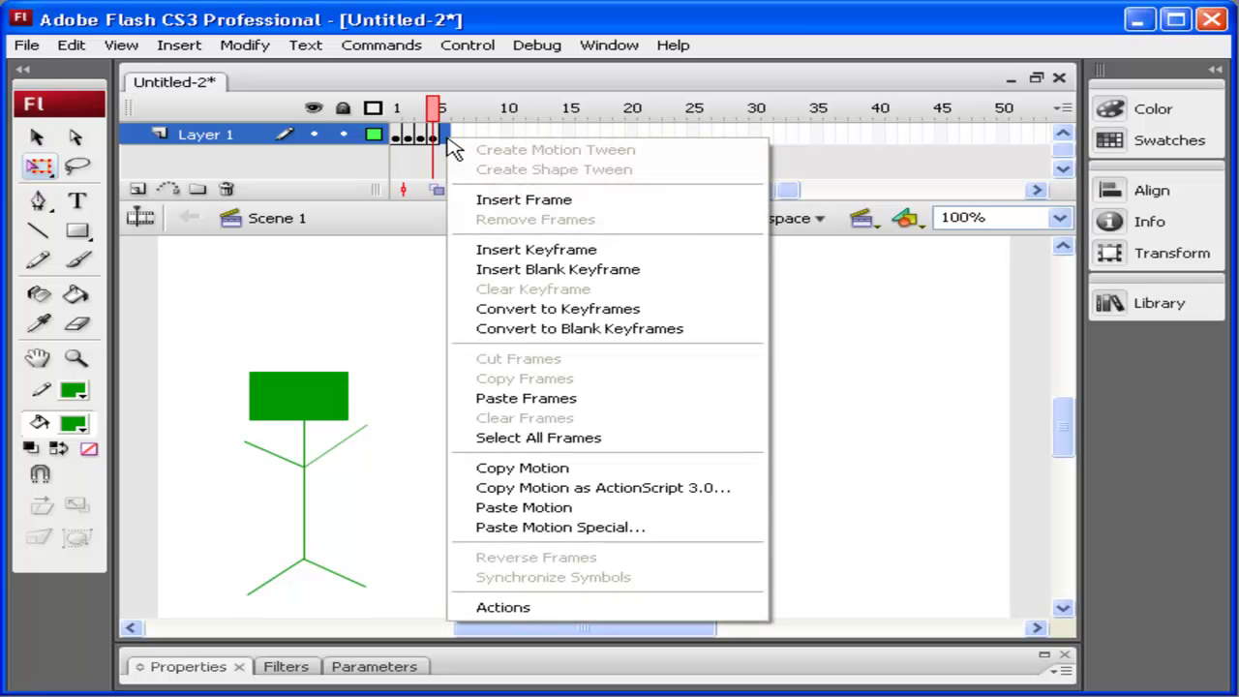
click(567, 402)
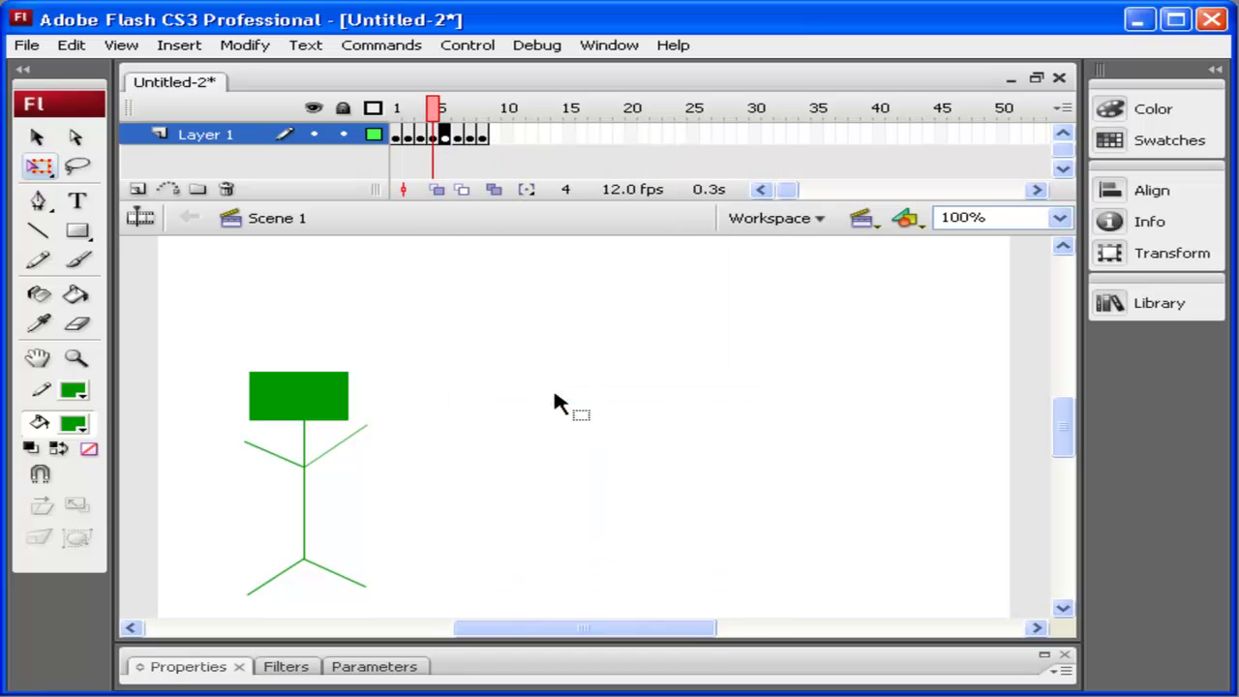
click(397, 121)
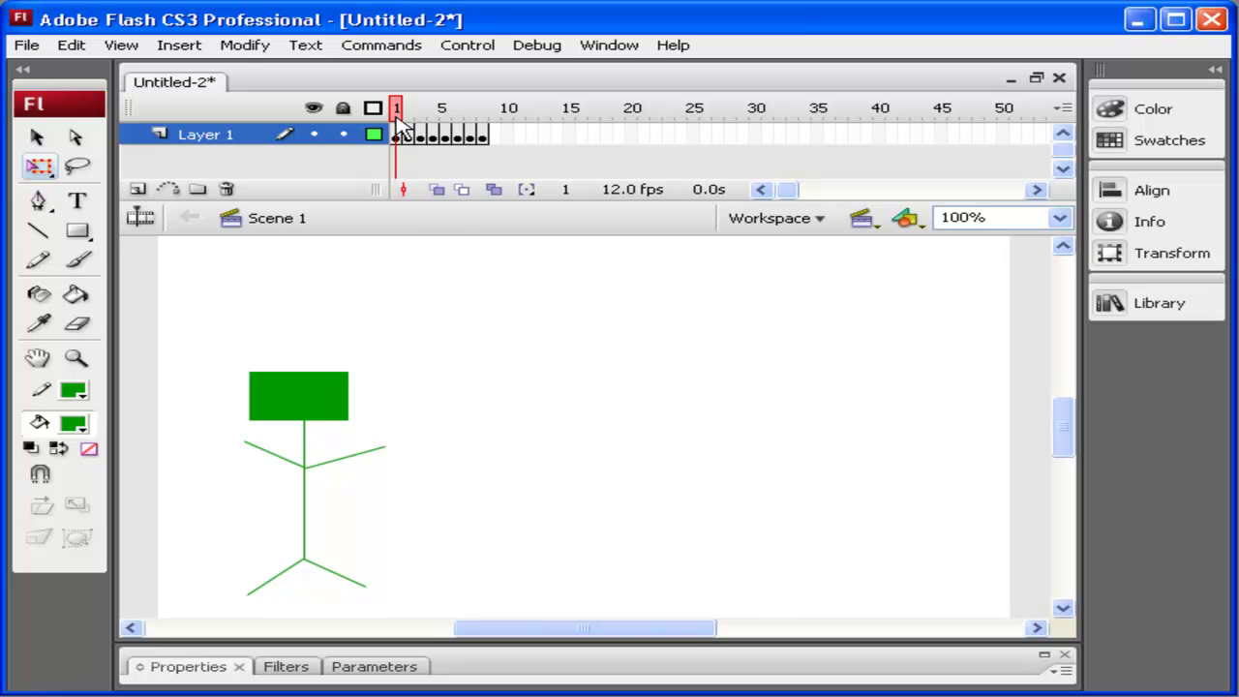
key(Return)
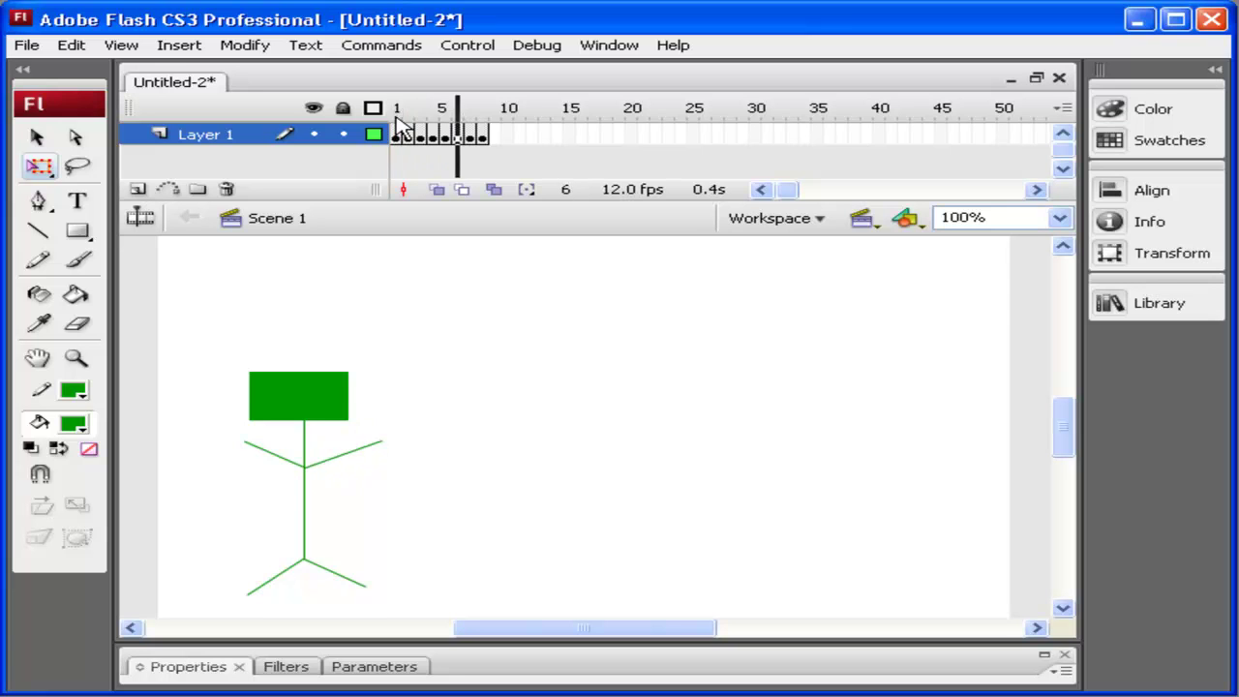